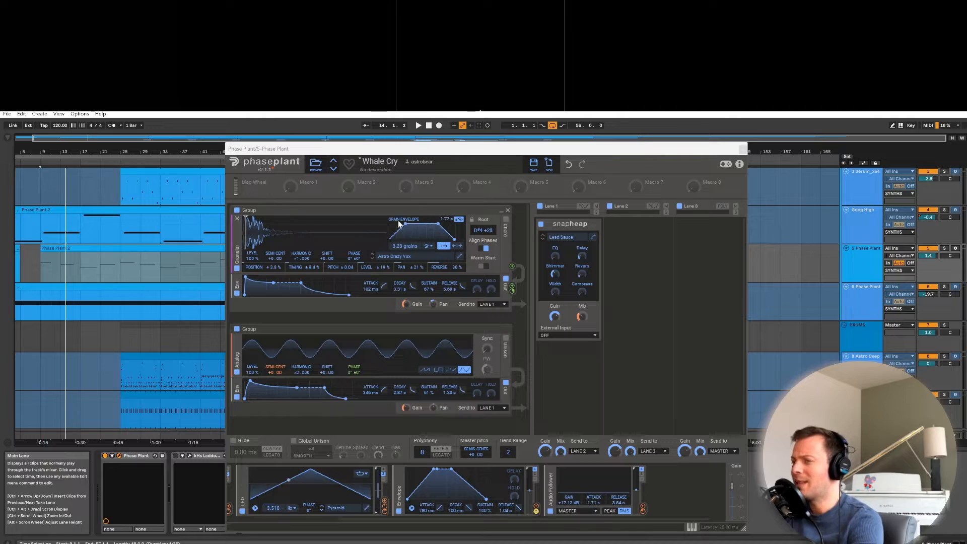
- Play the arrangement from the start of the Phase Plant 2 clip, toggling the 5-Phase Plant track's solo to hear the Whale Cry patch
{"action": "left_click", "coordinate": [55, 249]}
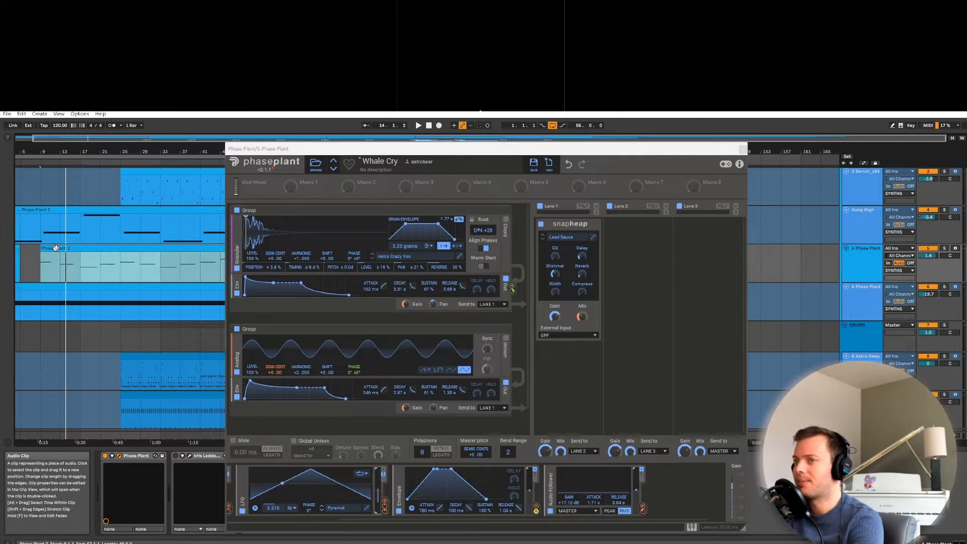
{"action": "key", "text": "space"}
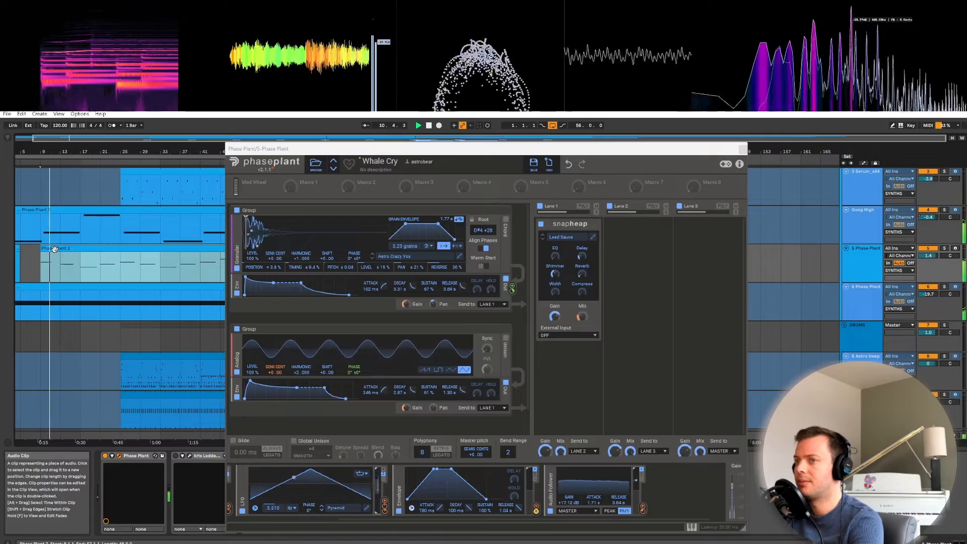
{"action": "left_click", "coordinate": [944, 249]}
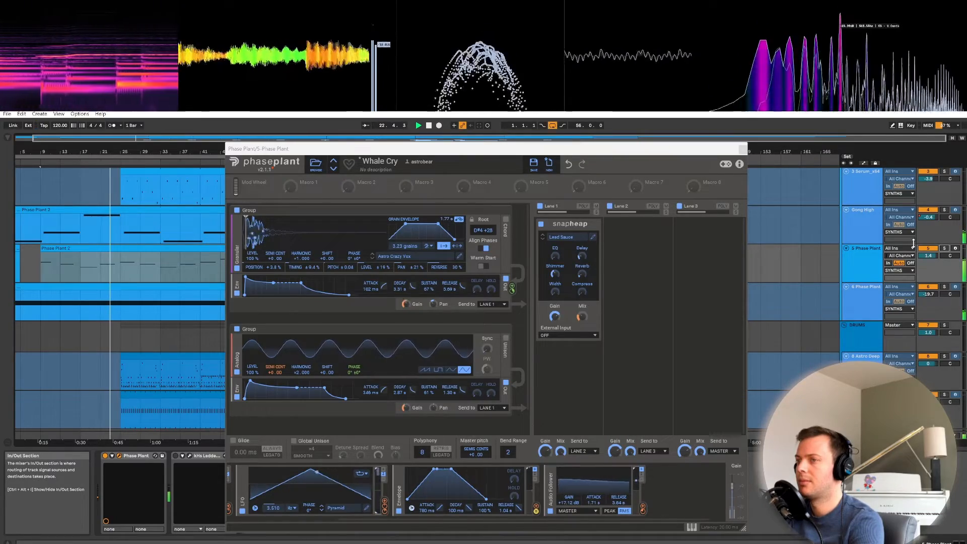
{"action": "key", "text": "space"}
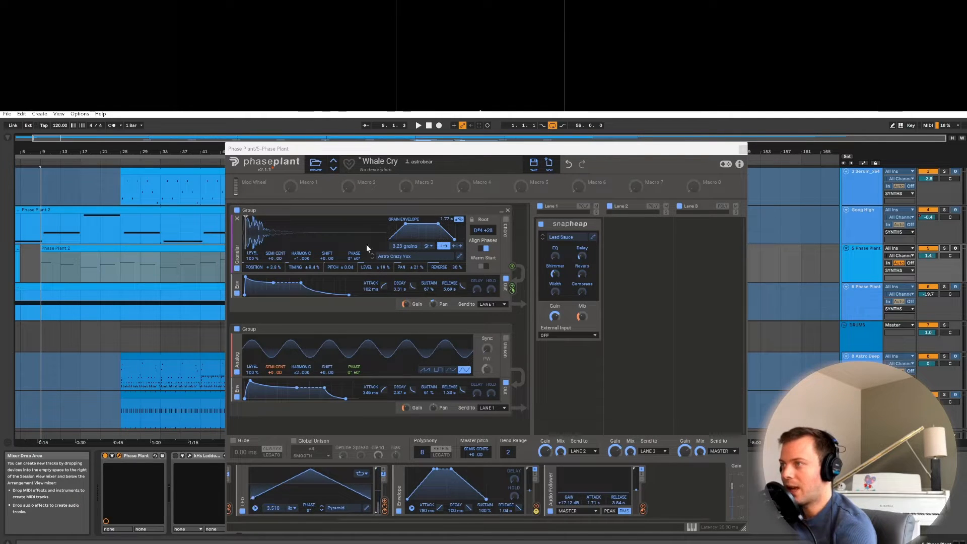
- Disable the Analog oscillator group and effects Lane 1, and solo the 5-Phase Plant track to hear the dry granular layer alone
{"action": "left_click", "coordinate": [237, 330]}
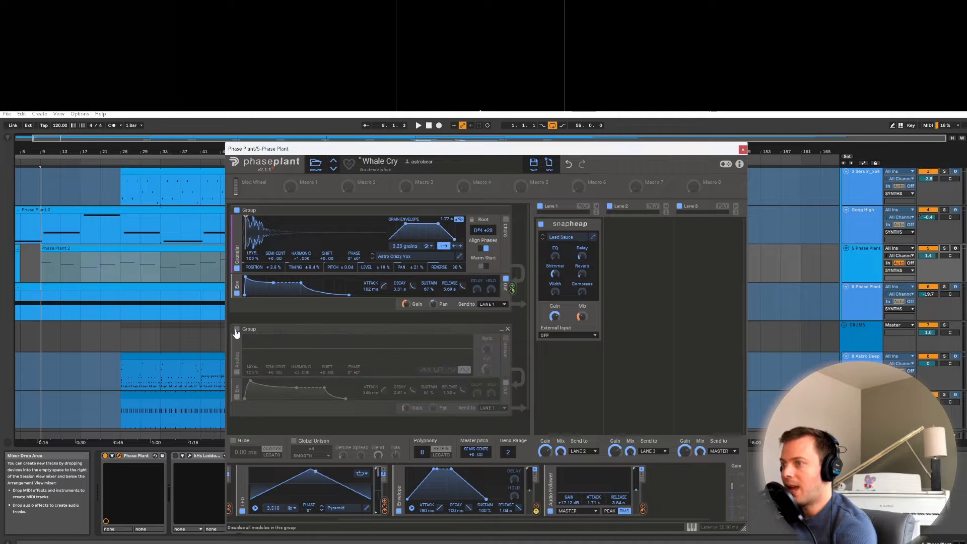
{"action": "left_click", "coordinate": [541, 206]}
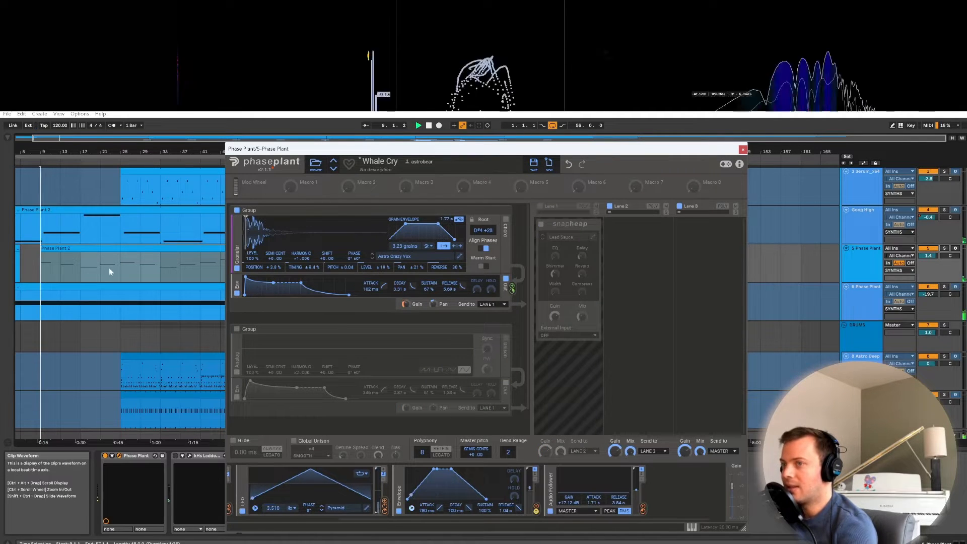
{"action": "left_click", "coordinate": [945, 248]}
{"action": "key", "text": "space"}
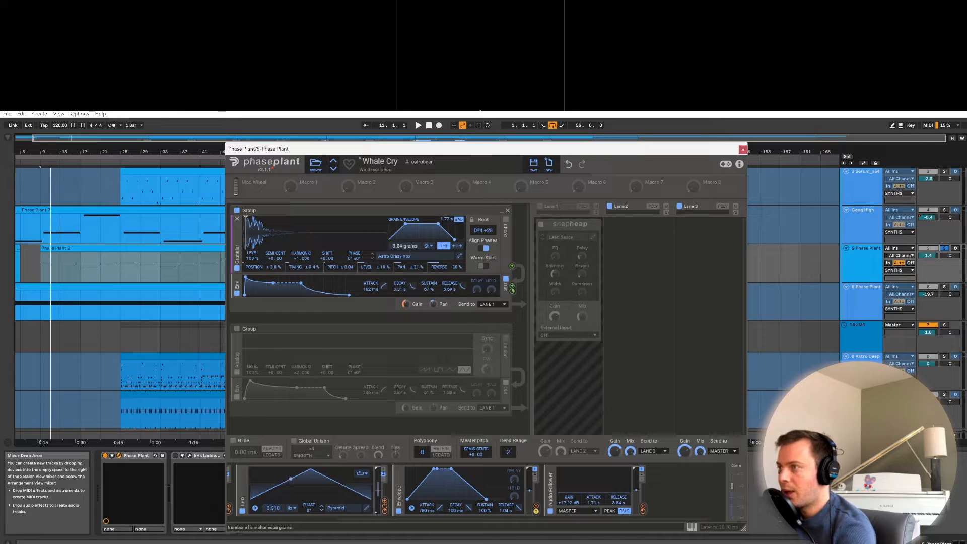
- Set the granular generator's grain count to 3.07 grains and play back the soloed granular layer
{"action": "left_click_drag", "start_coordinate": [405, 246], "coordinate": [403, 247]}
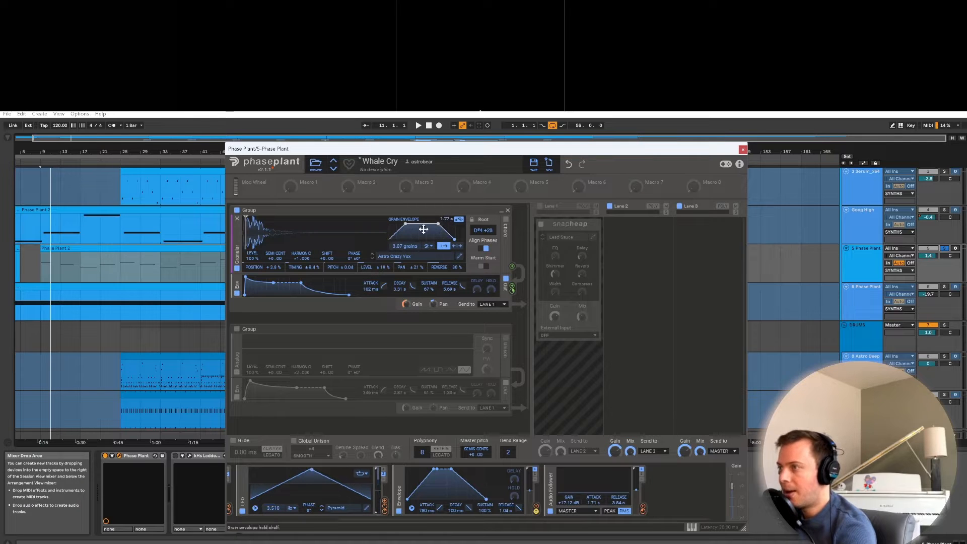
{"action": "key", "text": "space"}
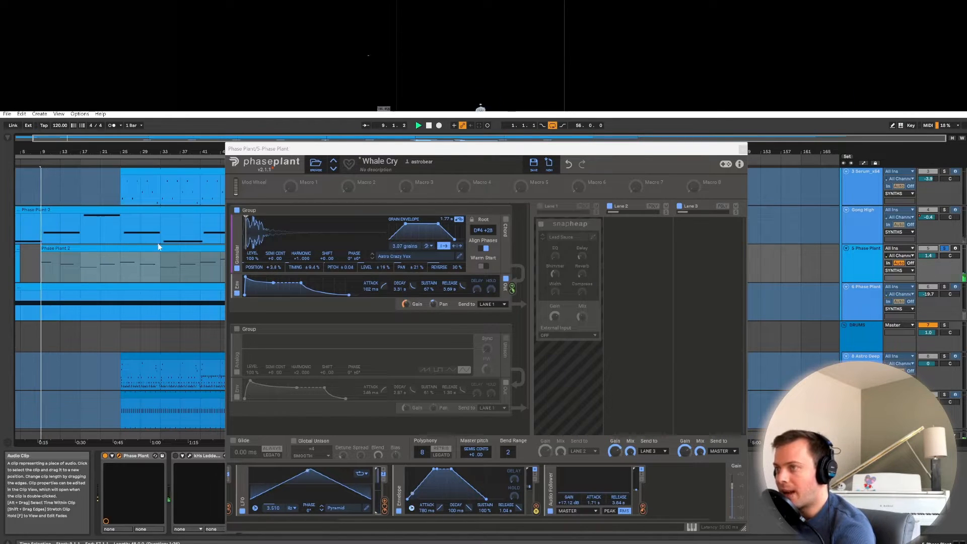
{"action": "key", "text": "space"}
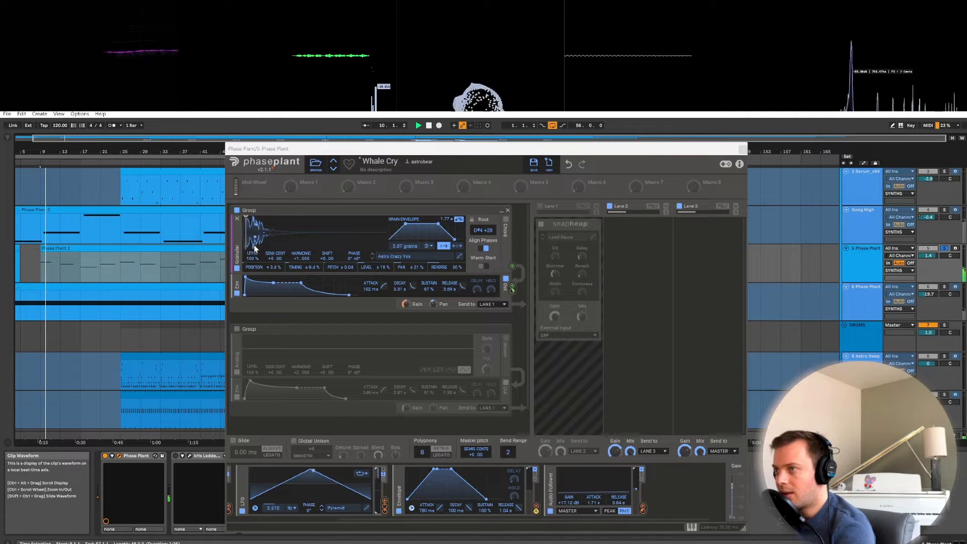
{"action": "key", "text": "space"}
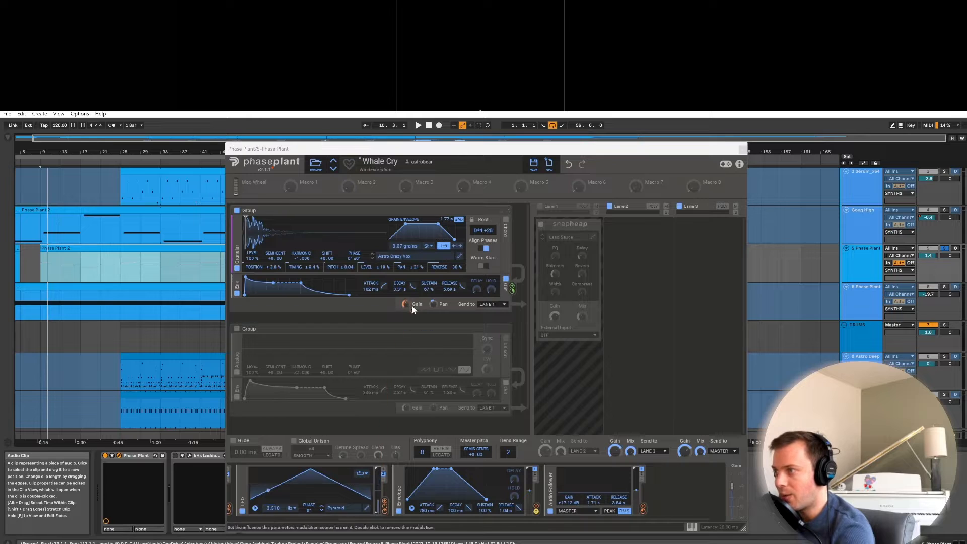
- Play the granular layer while bypassing and re-enabling the 3.510 Hz Pyramid LFO to compare its effect
{"action": "key", "text": "space"}
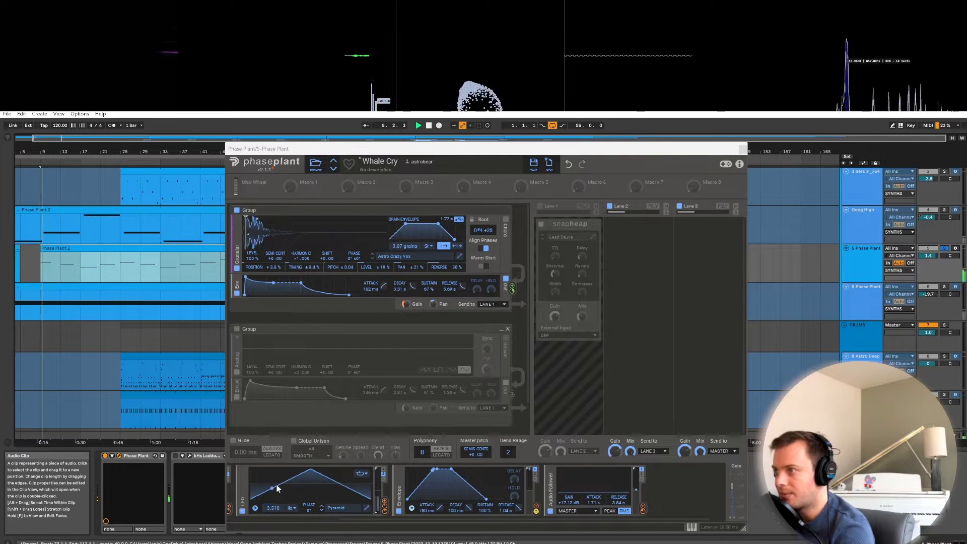
{"action": "left_click", "coordinate": [242, 511]}
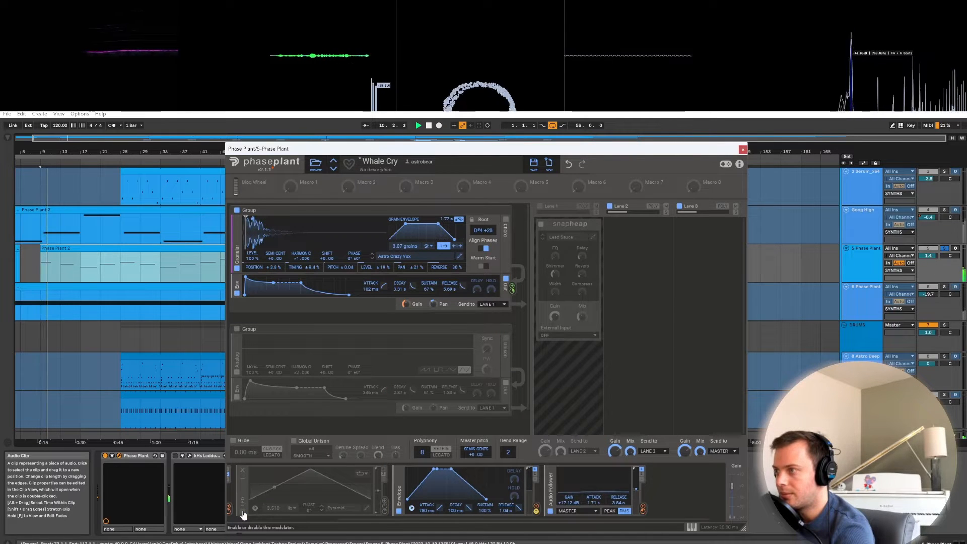
{"action": "left_click", "coordinate": [242, 511]}
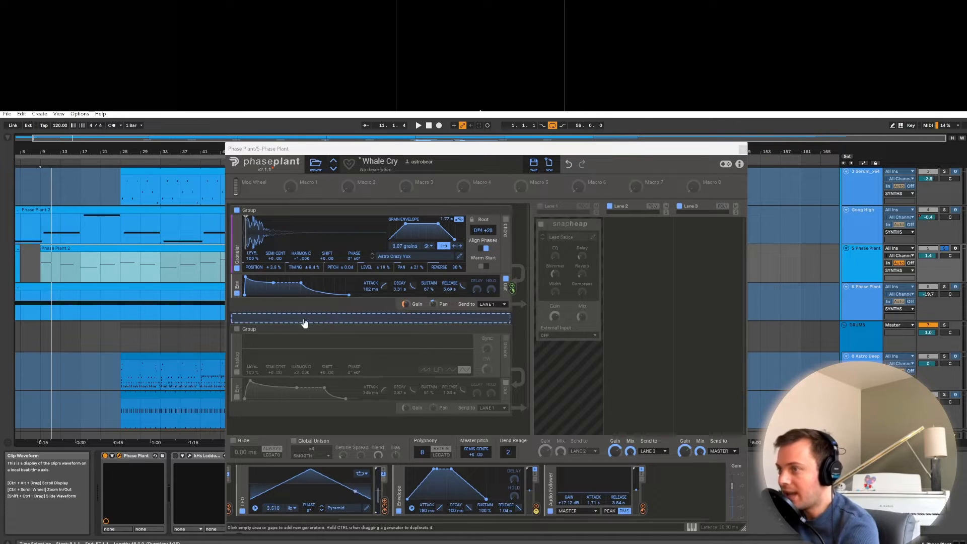
- Re-enable the Analog oscillator group and examine its harmonic setting and the envelope modulation routed to its phase
{"action": "left_click", "coordinate": [236, 329]}
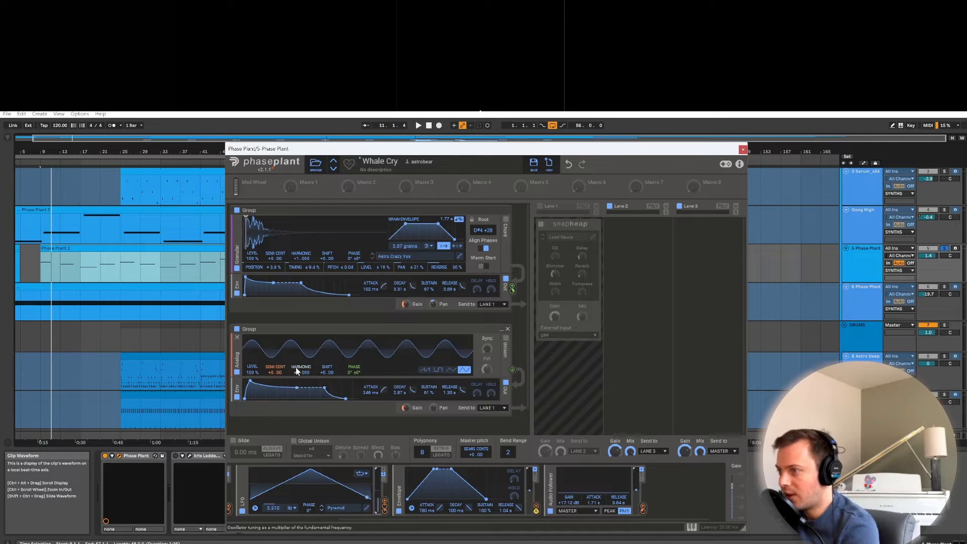
{"action": "left_click_drag", "start_coordinate": [296, 370], "coordinate": [293, 365]}
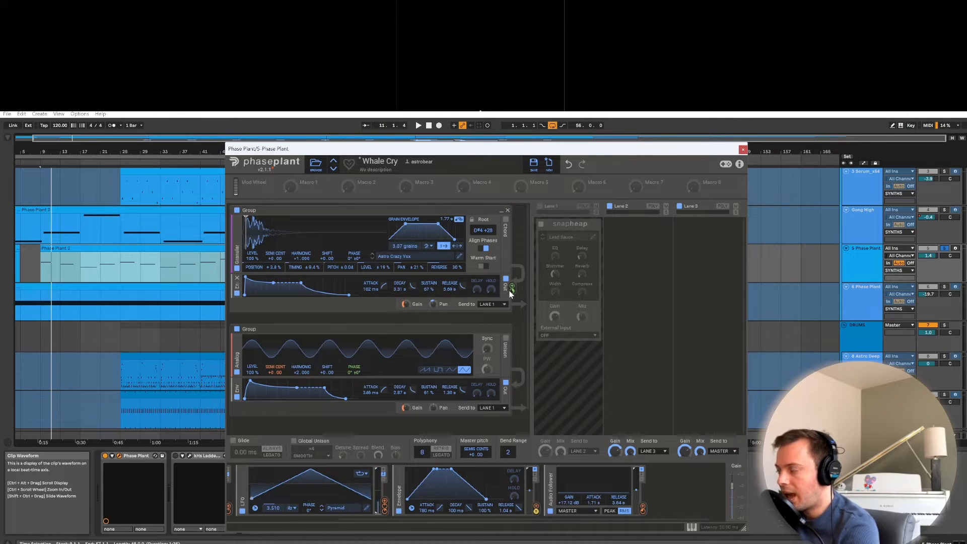
{"action": "mouse_move", "coordinate": [512, 291]}
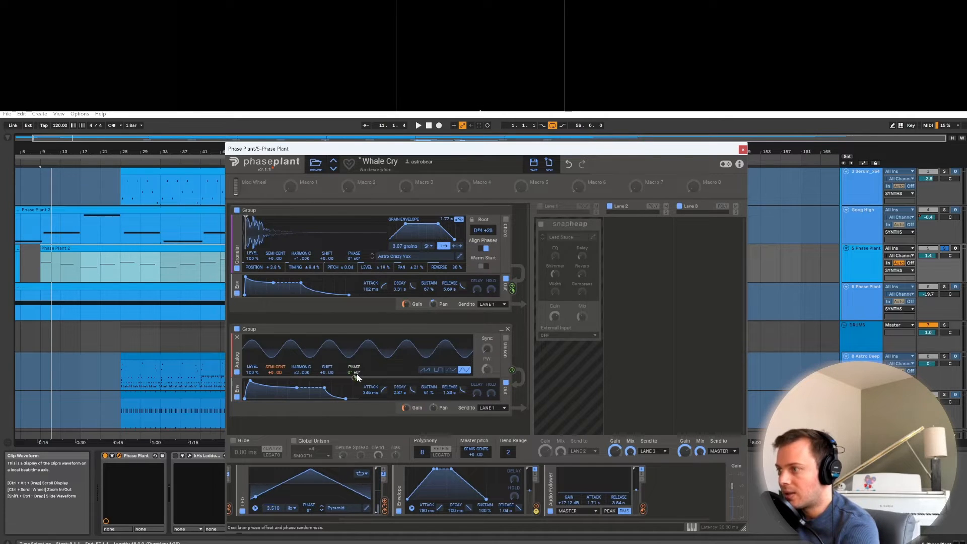
{"action": "mouse_move", "coordinate": [355, 378]}
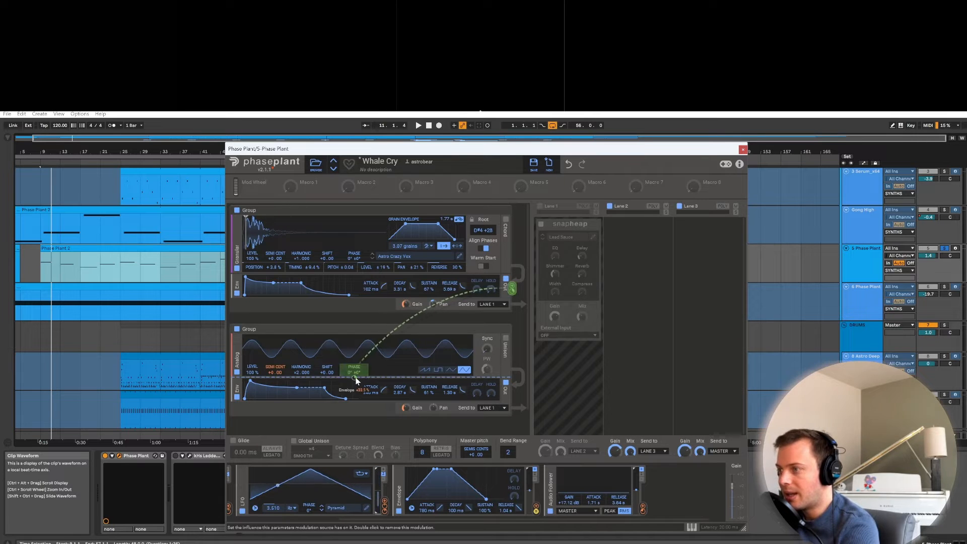
- Play the soloed track while switching the Analog oscillator group off and back on to compare the sound
{"action": "key", "text": "space"}
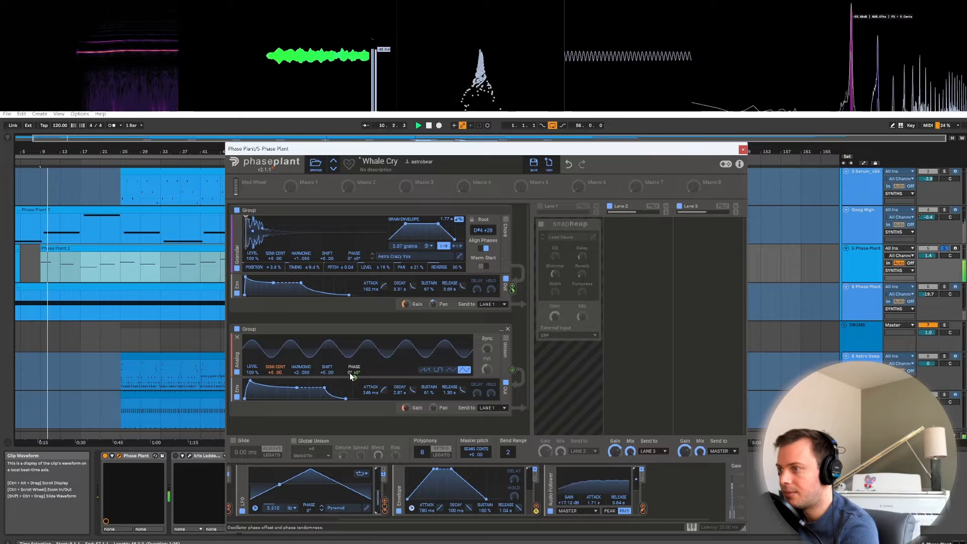
{"action": "left_click", "coordinate": [236, 329]}
{"action": "left_click", "coordinate": [237, 329]}
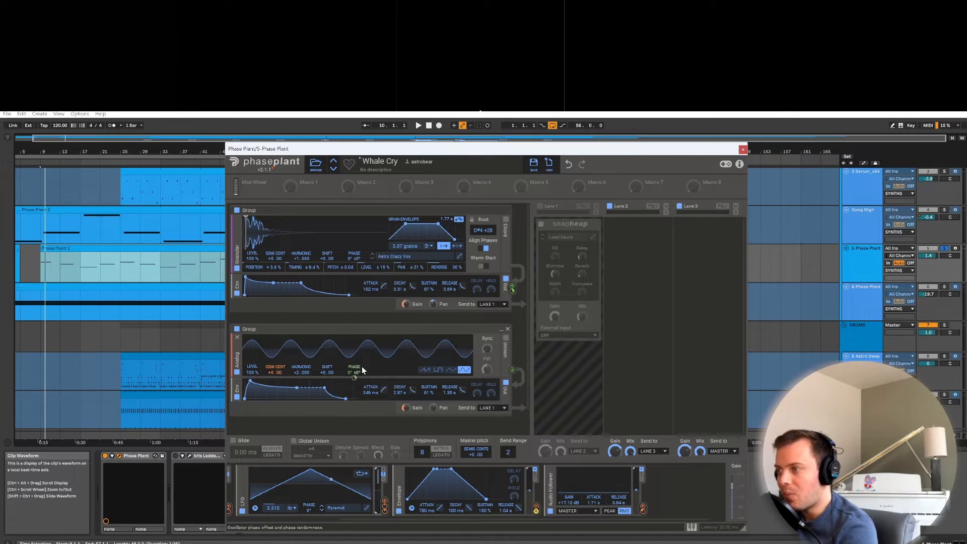
- Examine the modulations on the Analog group's semi/cent tuning and gain, and trace their LFO and envelope sources
{"action": "mouse_move", "coordinate": [277, 379]}
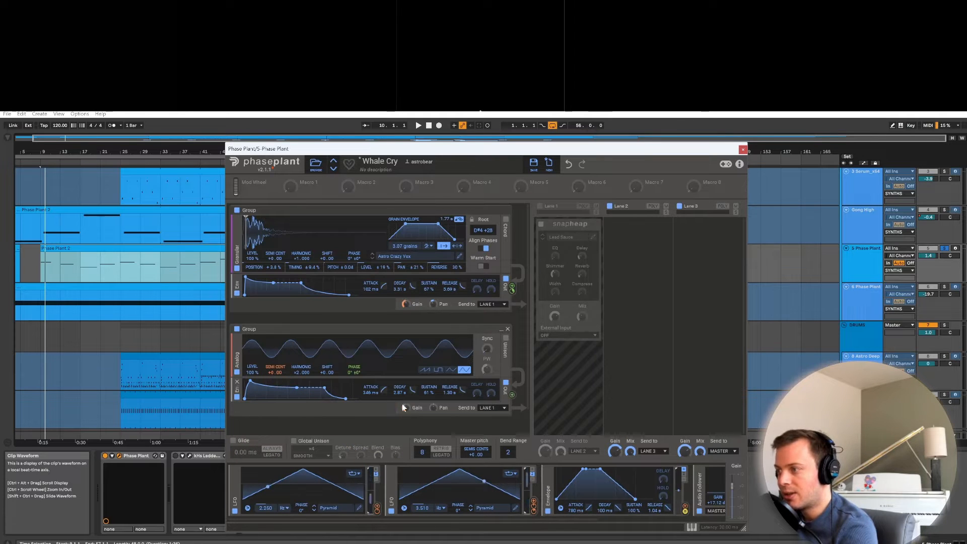
{"action": "mouse_move", "coordinate": [412, 414]}
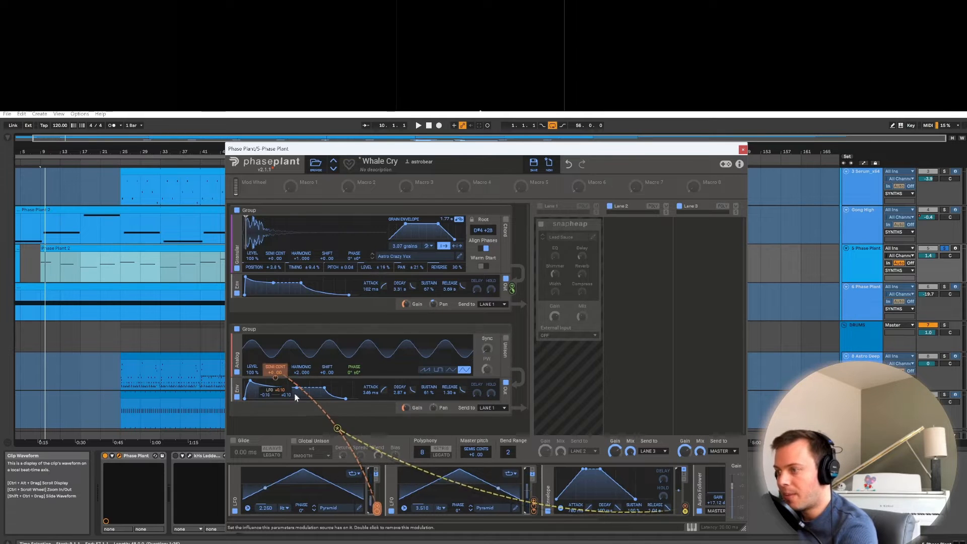
{"action": "left_click_drag", "start_coordinate": [422, 519], "coordinate": [544, 525]}
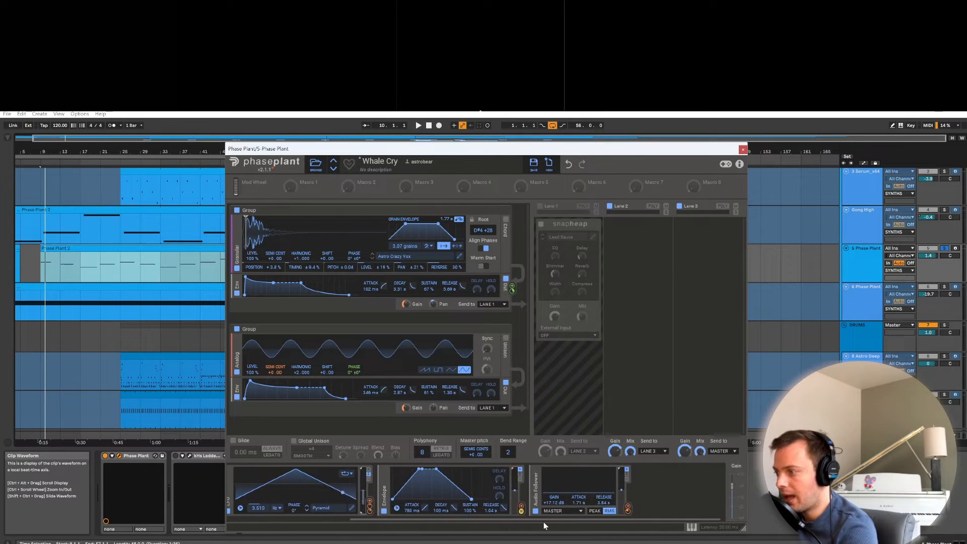
{"action": "mouse_move", "coordinate": [522, 511]}
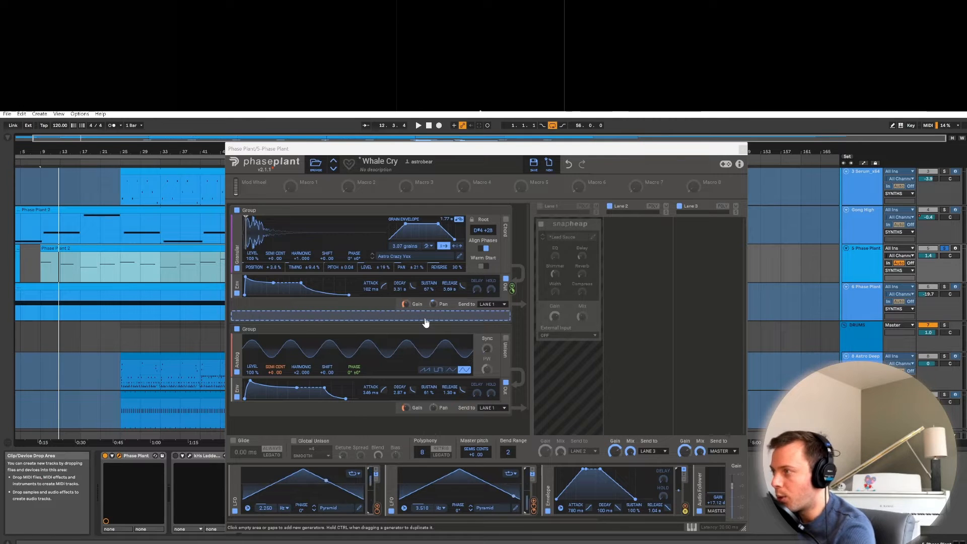
- Re-enable effects Lane 1 and view its Lead Sauce Snap Heap in the effect's own editor, closing it after viewing
{"action": "left_click", "coordinate": [539, 206]}
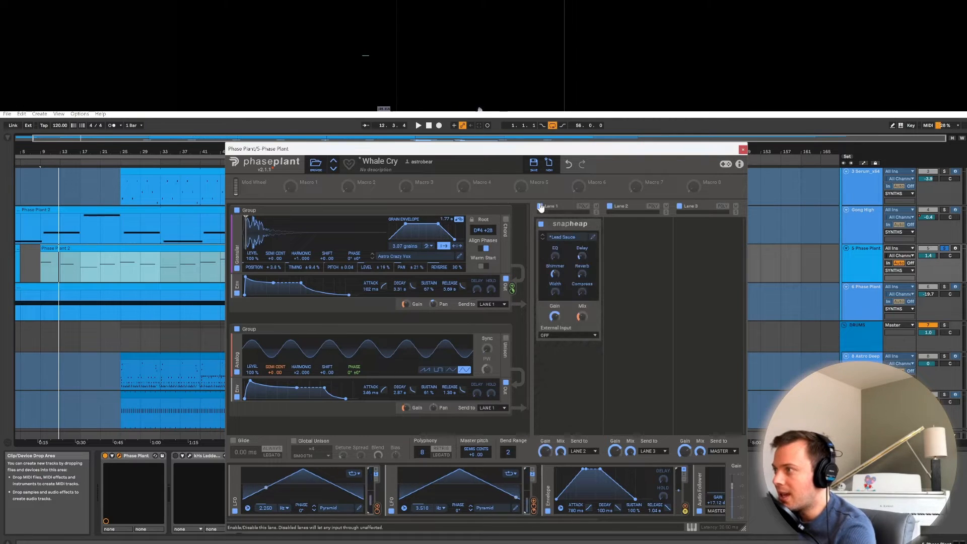
{"action": "left_click", "coordinate": [593, 237]}
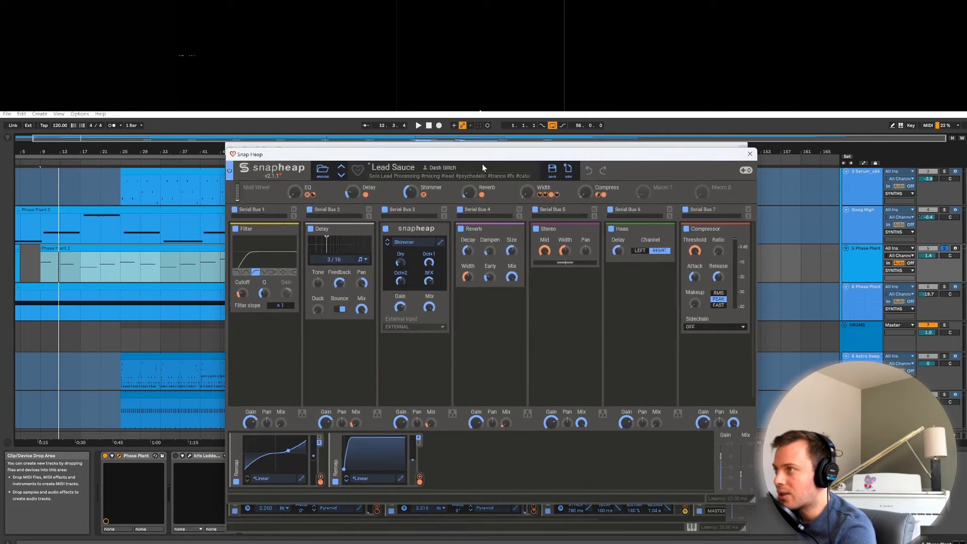
{"action": "left_click_drag", "start_coordinate": [447, 157], "coordinate": [505, 154]}
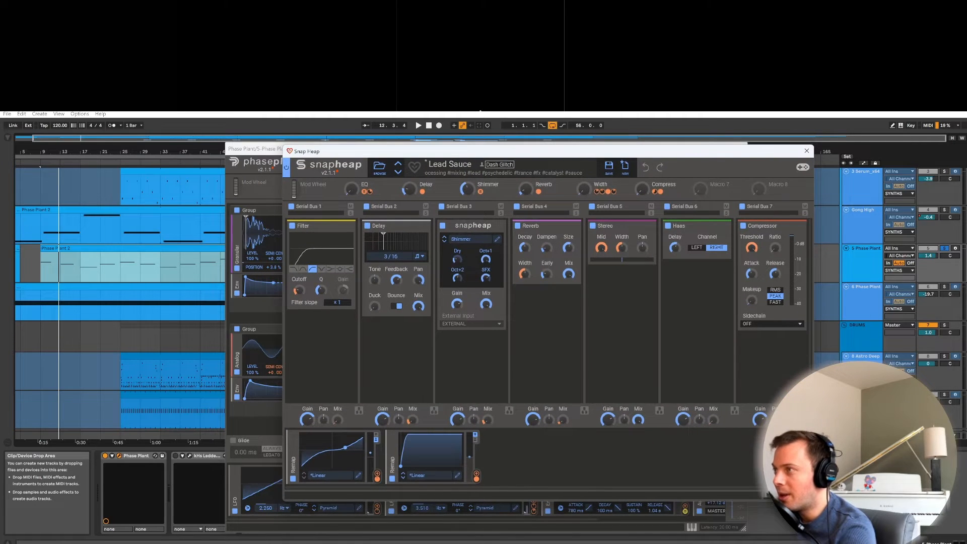
{"action": "left_click_drag", "start_coordinate": [516, 155], "coordinate": [573, 322]}
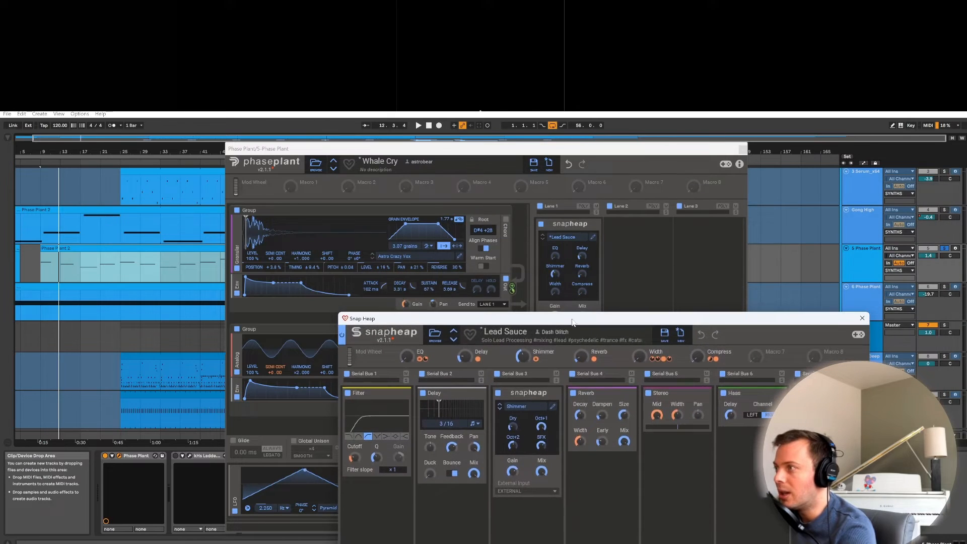
{"action": "left_click", "coordinate": [862, 318]}
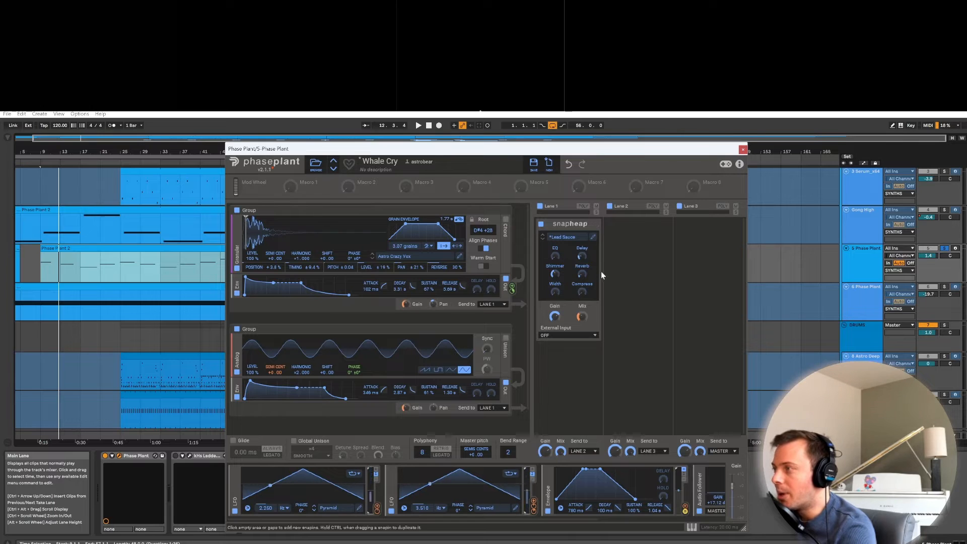
- Reopen the Lead Sauce Snap Heap editor, inspect its effects chain from Filter through Compressor, and close it
{"action": "left_click", "coordinate": [594, 238]}
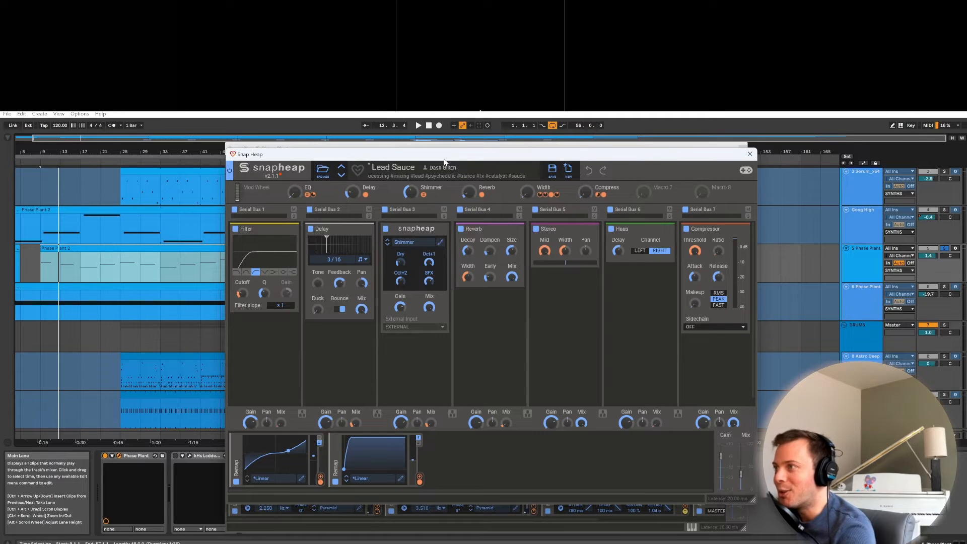
{"action": "left_click_drag", "start_coordinate": [444, 162], "coordinate": [439, 150]}
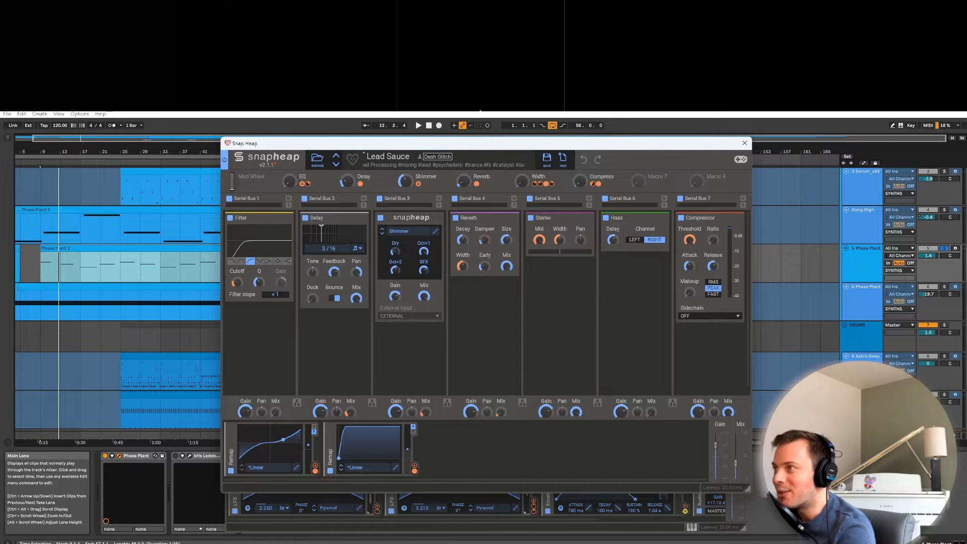
{"action": "left_click_drag", "start_coordinate": [431, 146], "coordinate": [530, 239]}
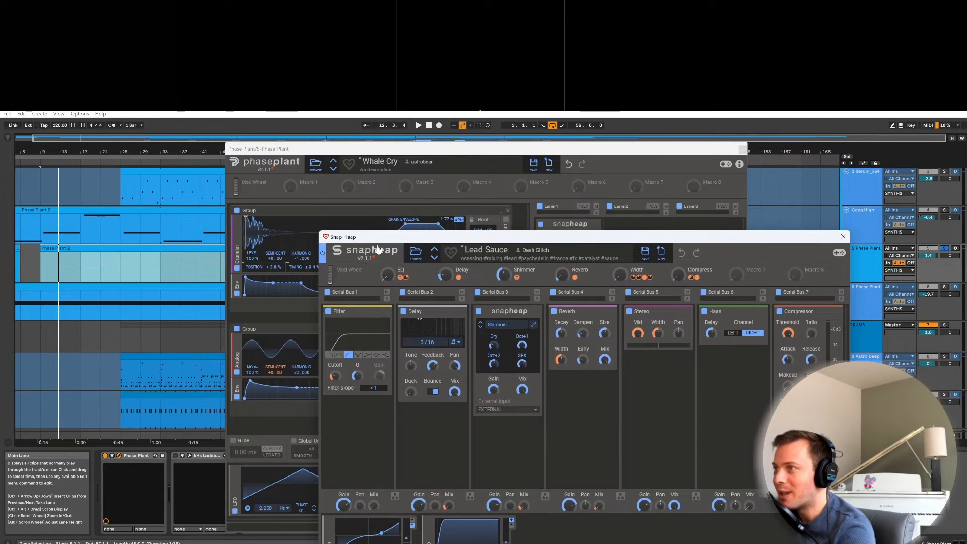
{"action": "left_click_drag", "start_coordinate": [409, 236], "coordinate": [379, 179]}
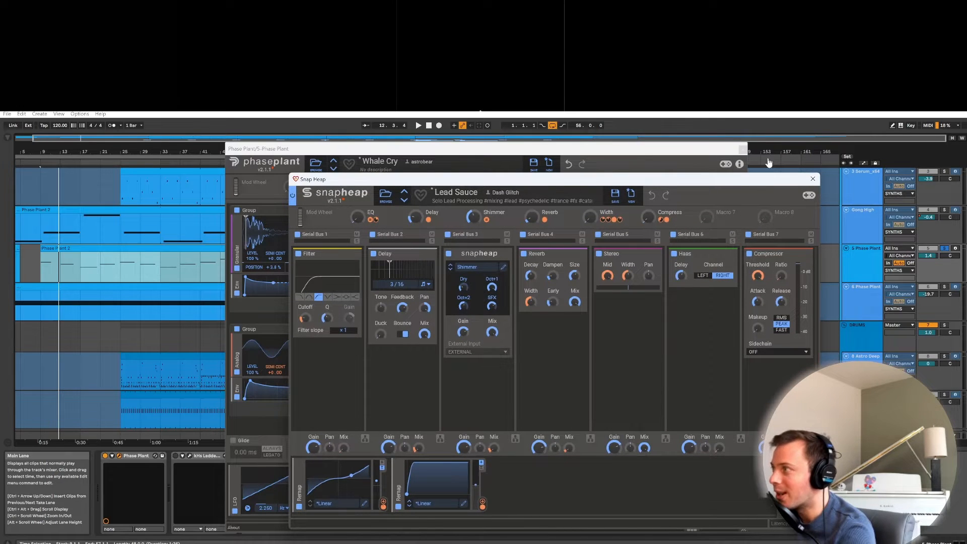
{"action": "left_click_drag", "start_coordinate": [723, 185], "coordinate": [717, 165]}
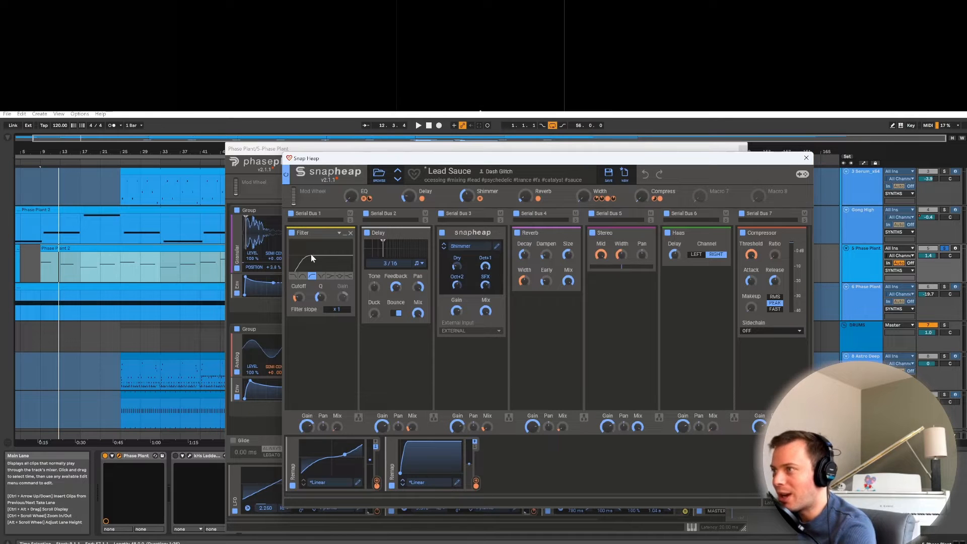
{"action": "left_click", "coordinate": [806, 160]}
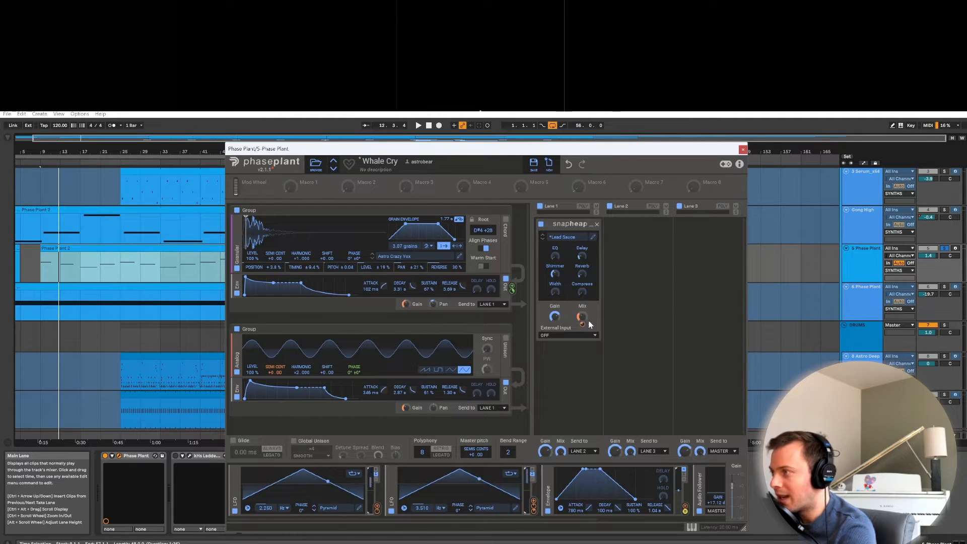
- Play the soloed track with the Lead Sauce Snap Heap bypassed and re-enabled to compare the sound, and close the Phase Plant window
{"action": "left_click", "coordinate": [541, 224]}
{"action": "key", "text": "space"}
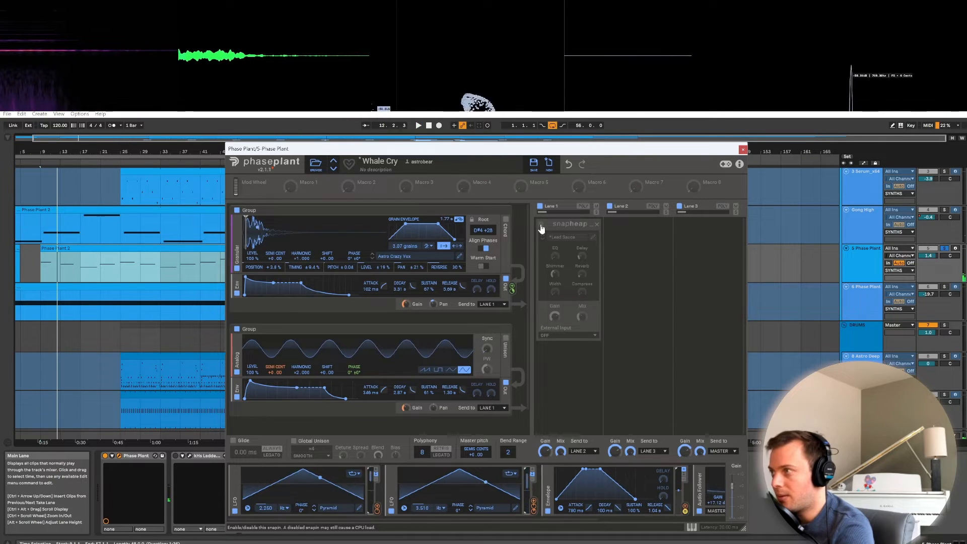
{"action": "left_click", "coordinate": [540, 225]}
{"action": "key", "text": "space"}
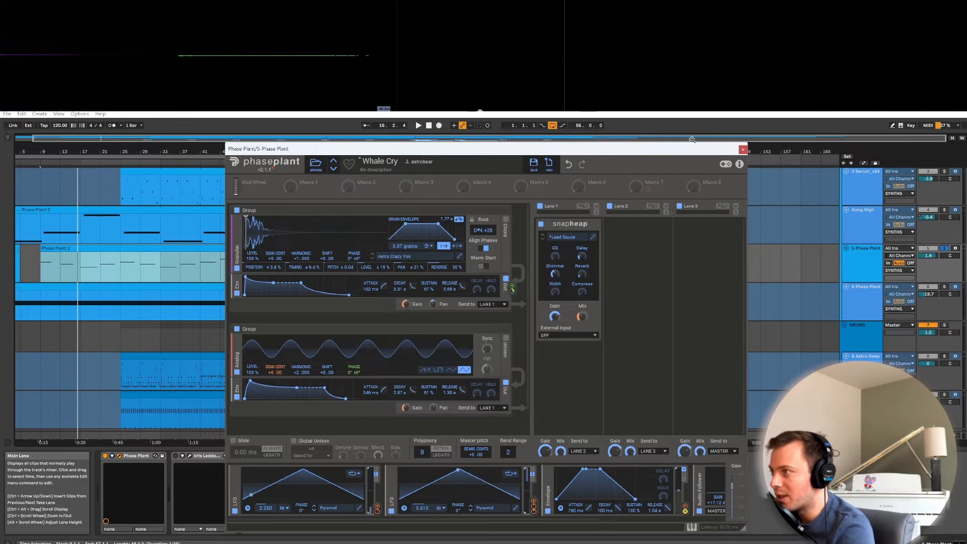
{"action": "left_click", "coordinate": [743, 150]}
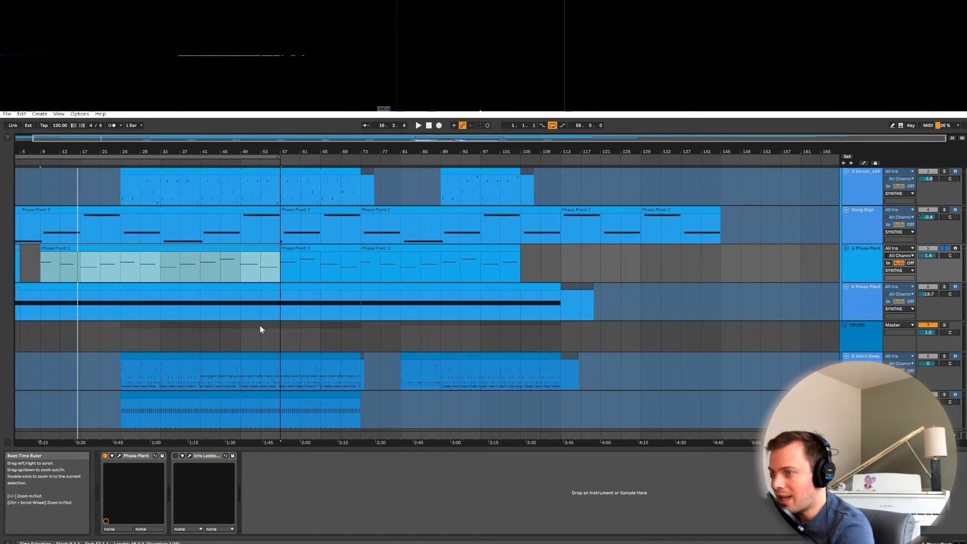
- Activate the kHs Ladder Filter to inspect its low-pass curve in its own window, closing the window and deactivating the filter after viewing
{"action": "left_click", "coordinate": [175, 455]}
{"action": "left_click", "coordinate": [190, 456]}
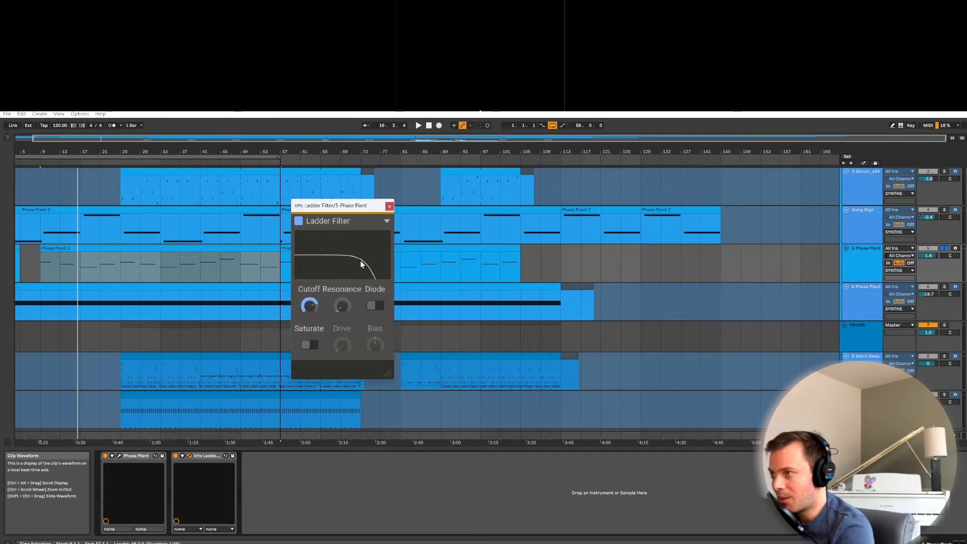
{"action": "left_click", "coordinate": [389, 206]}
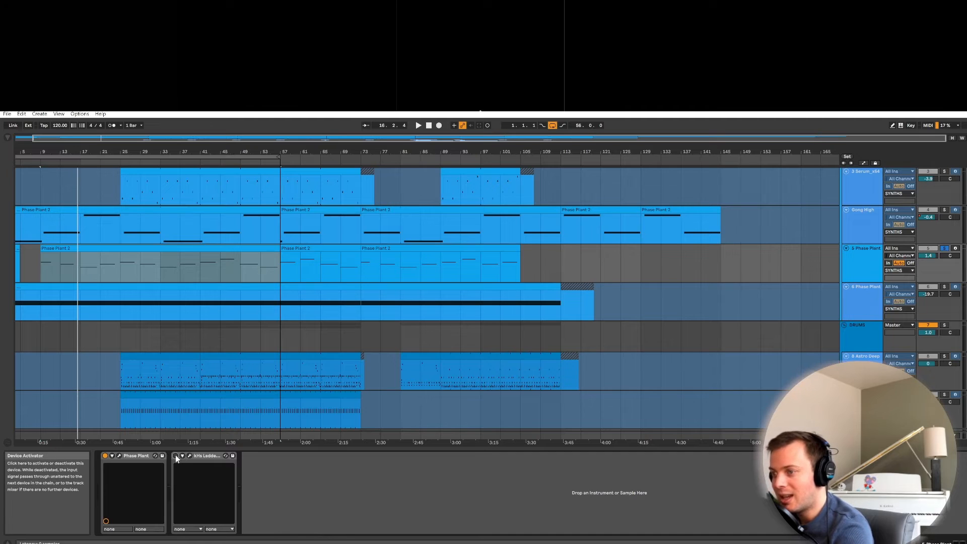
- Select the loop region from bar 1 to 57, unsolo the 5 Phase Plant track and play it within the full arrangement
{"action": "left_click_drag", "start_coordinate": [158, 153], "coordinate": [171, 150]}
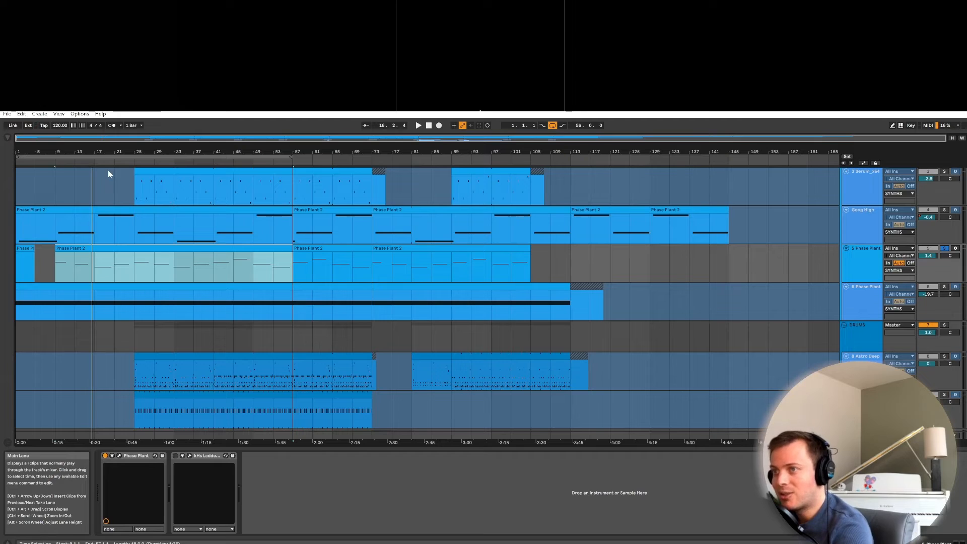
{"action": "left_click", "coordinate": [99, 156]}
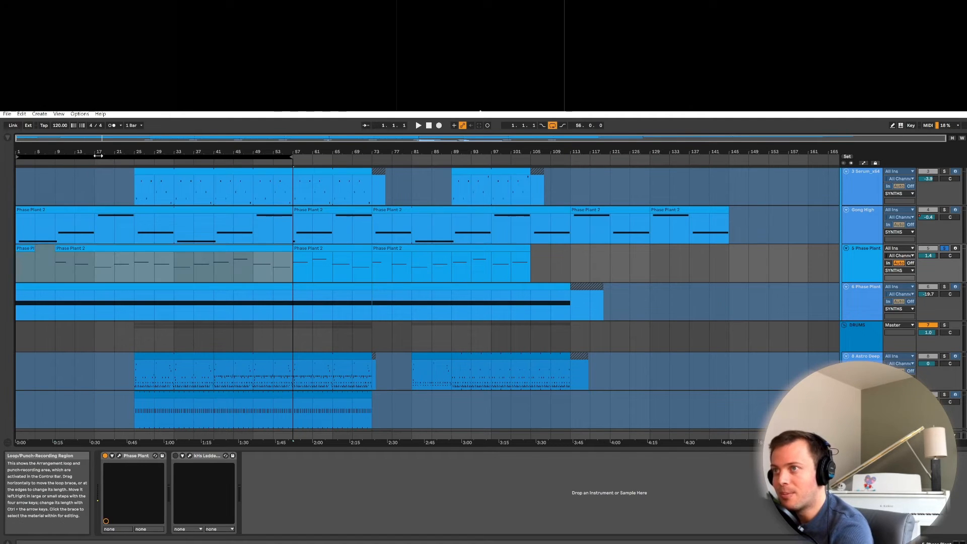
{"action": "left_click", "coordinate": [944, 249]}
{"action": "left_click", "coordinate": [944, 250]}
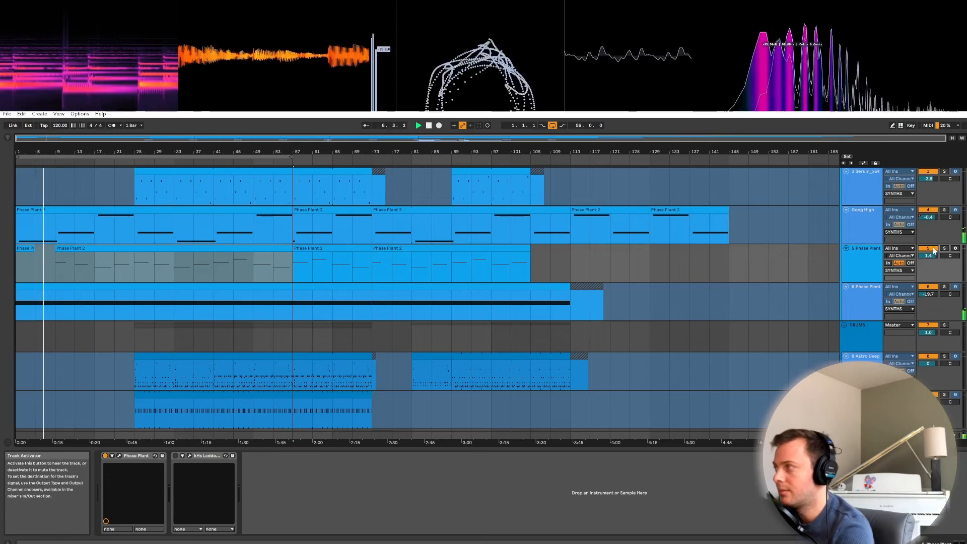
- Reopen the Whale Cry patch and raise the Snap Heap's Shimmer, Reverb and Compress macros during playback
{"action": "left_click", "coordinate": [120, 455]}
{"action": "left_click_drag", "start_coordinate": [399, 149], "coordinate": [372, 147]}
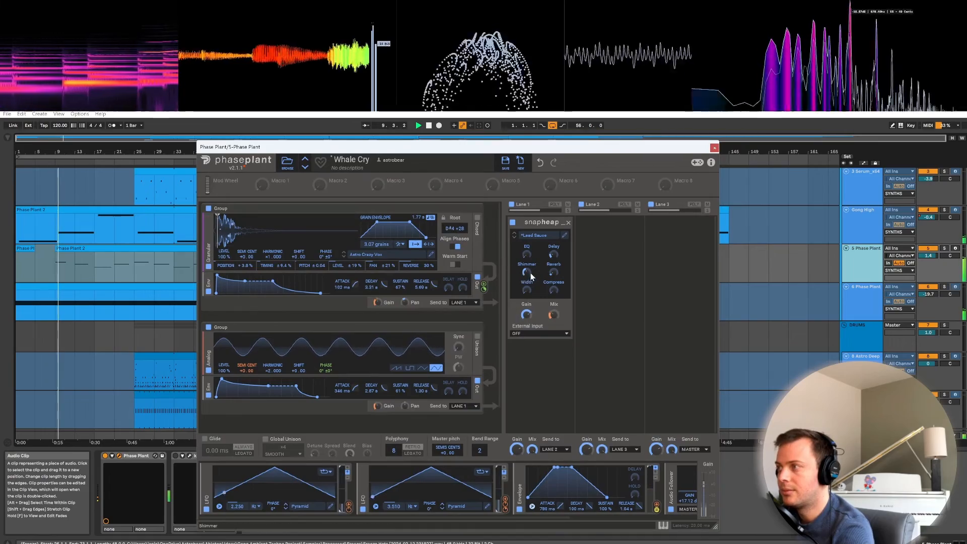
{"action": "left_click_drag", "start_coordinate": [527, 274], "coordinate": [528, 267]}
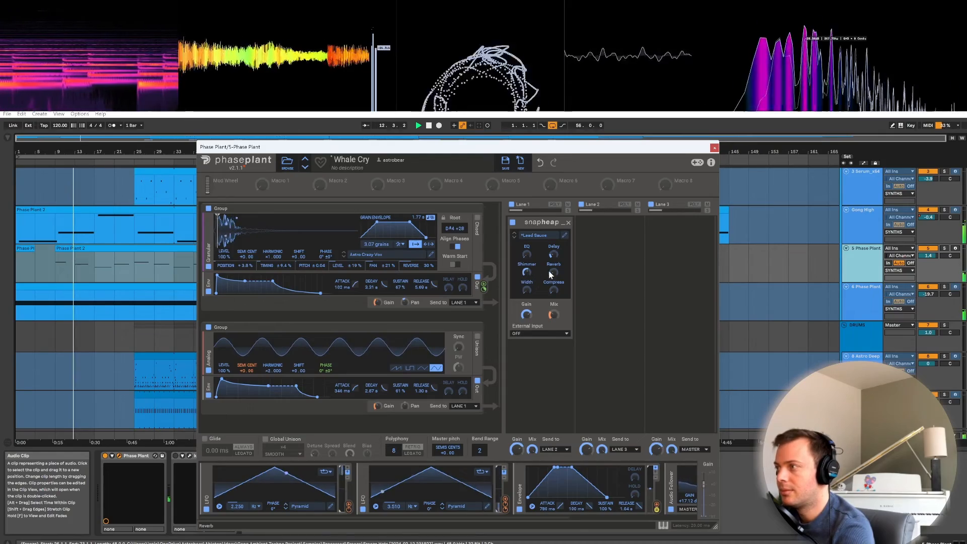
{"action": "left_click_drag", "start_coordinate": [554, 273], "coordinate": [554, 271]}
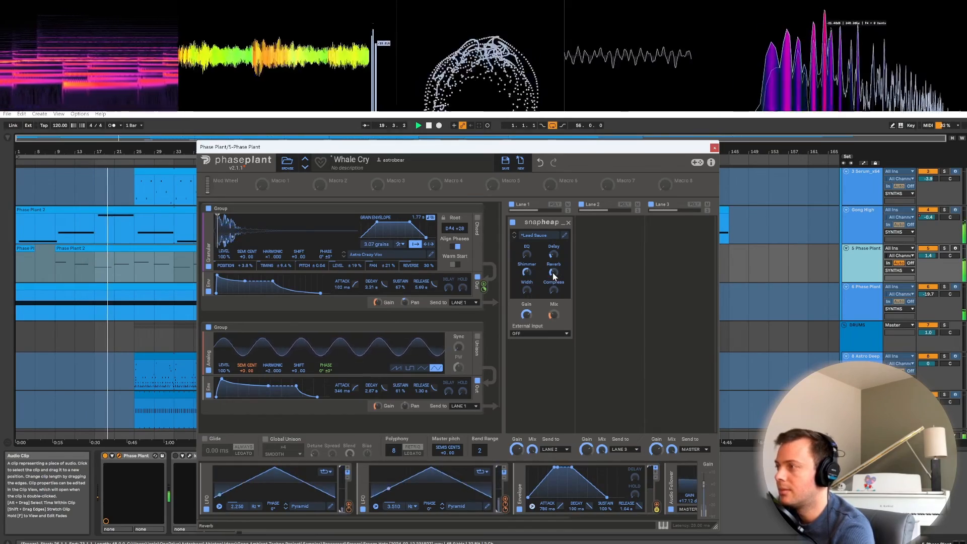
{"action": "left_click_drag", "start_coordinate": [553, 290], "coordinate": [553, 258]}
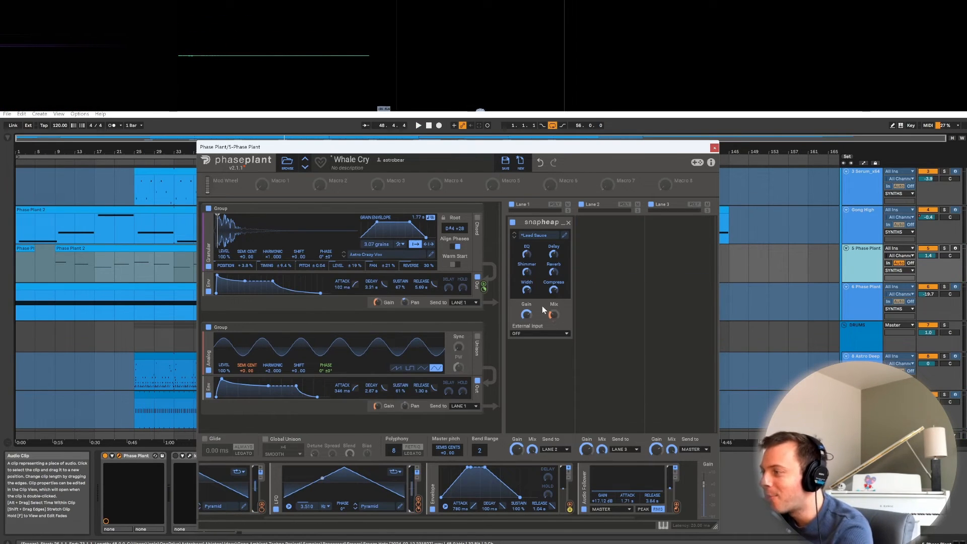
- Disable effects Lane 1 and play the soloed track from its clip at bar 9 to examine the Audio Follower's response to the dry signal
{"action": "mouse_move", "coordinate": [553, 323]}
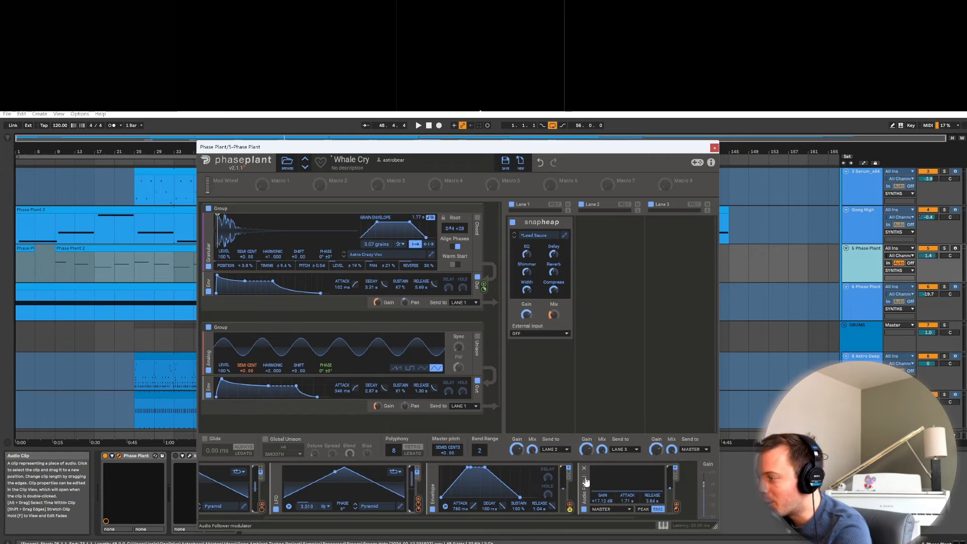
{"action": "left_click_drag", "start_coordinate": [605, 517], "coordinate": [642, 516]}
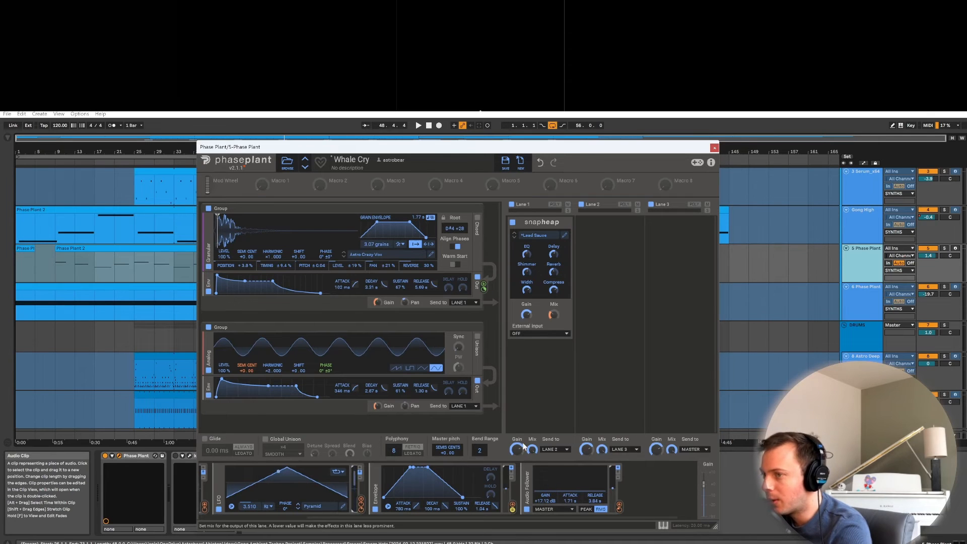
{"action": "left_click", "coordinate": [511, 205]}
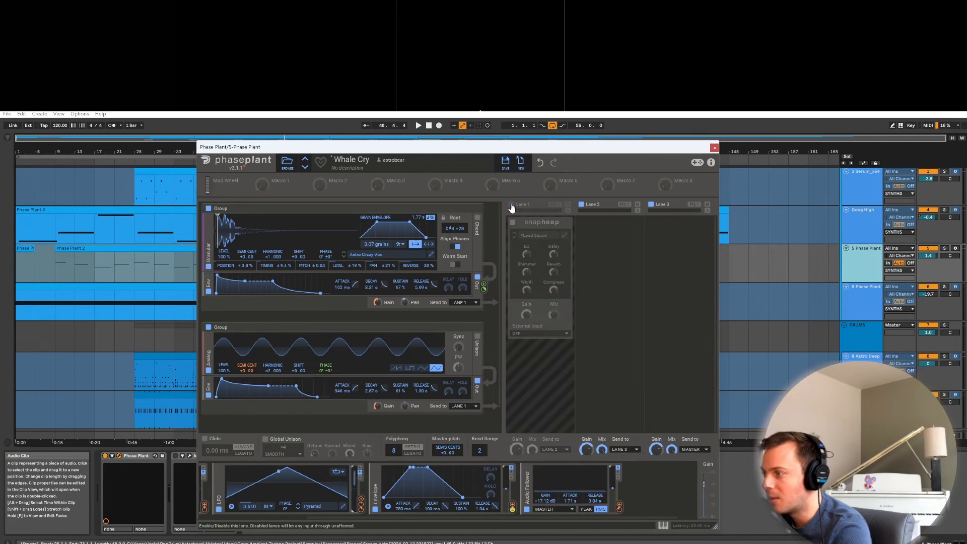
{"action": "key", "text": "space"}
{"action": "key", "text": "space"}
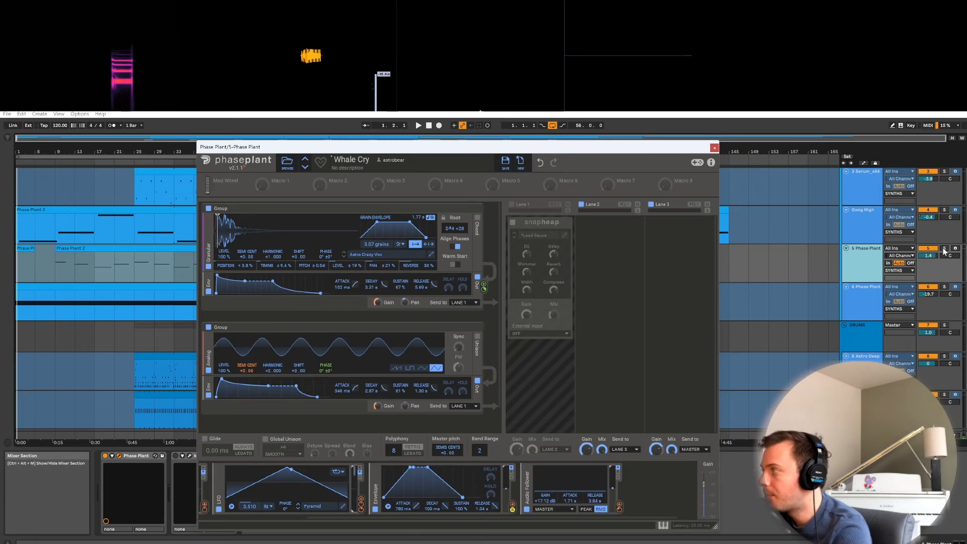
{"action": "left_click", "coordinate": [60, 251]}
{"action": "key", "text": "space"}
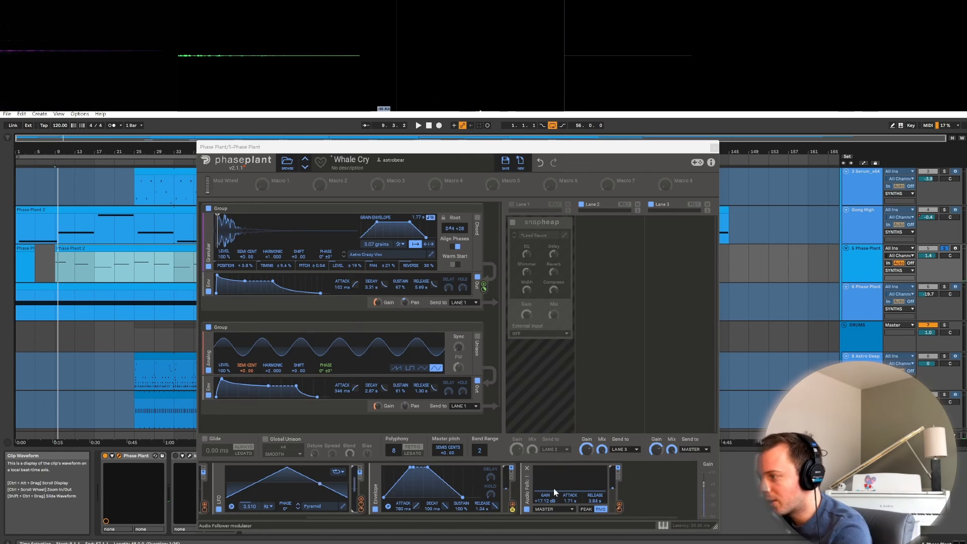
- Re-enable effects Lane 1 and trace the Audio Follower's modulation to the Snap Heap's Mix
{"action": "left_click", "coordinate": [514, 203]}
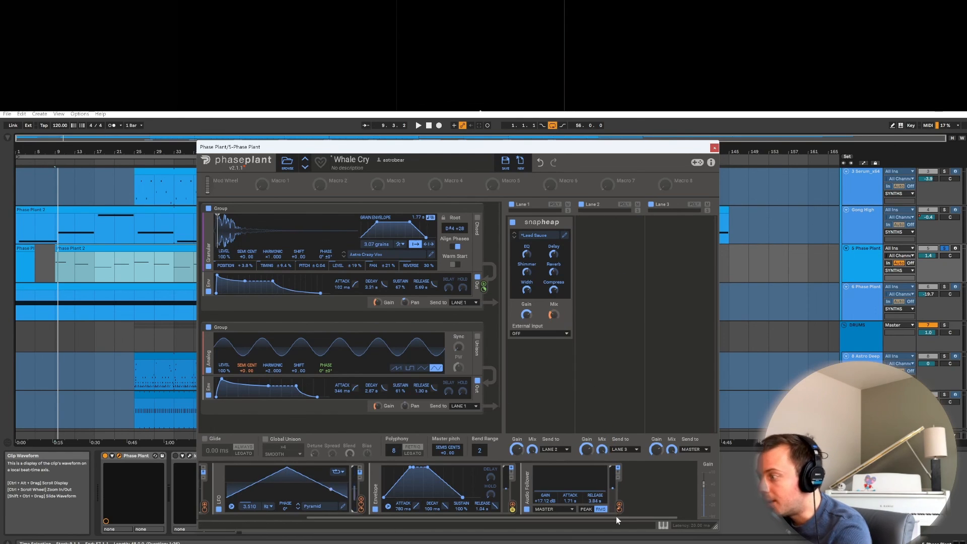
{"action": "mouse_move", "coordinate": [619, 509]}
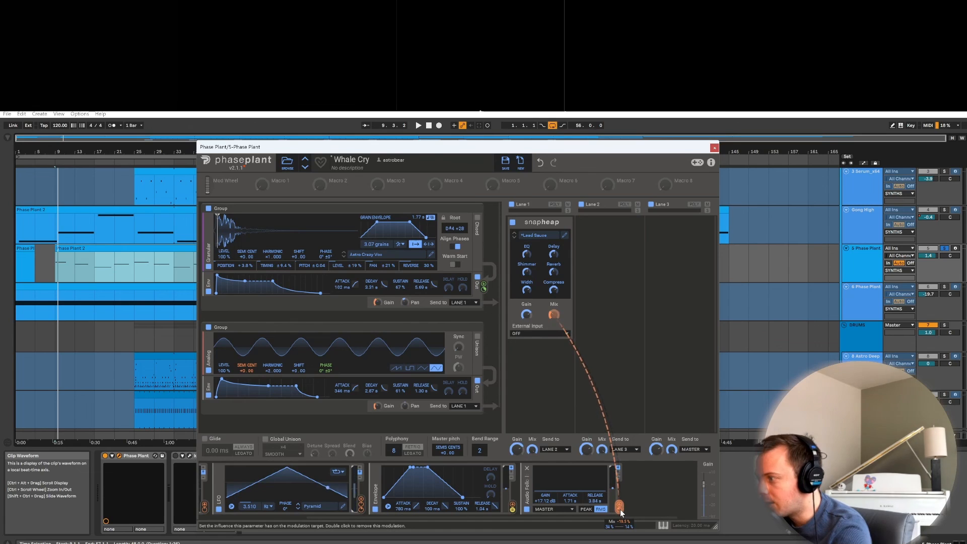